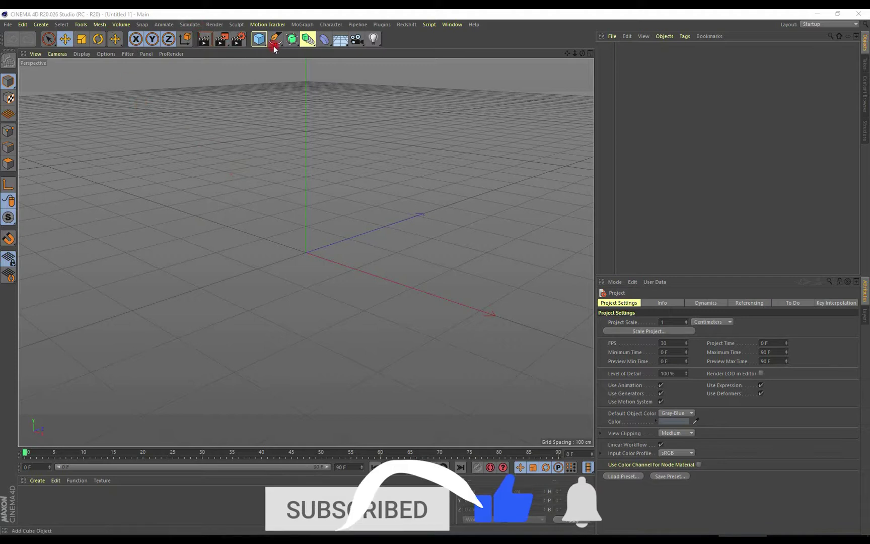
Create a six-sided n-Side spline lying flat on the XZ plane.
{"action": "left_click_drag", "start_coordinate": [276, 43], "coordinate": [351, 105]}
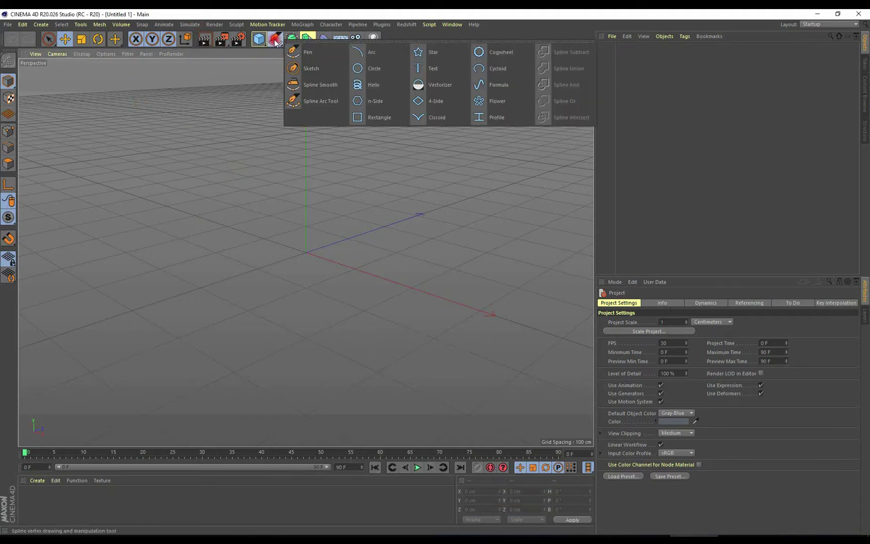
{"action": "left_click", "coordinate": [351, 105]}
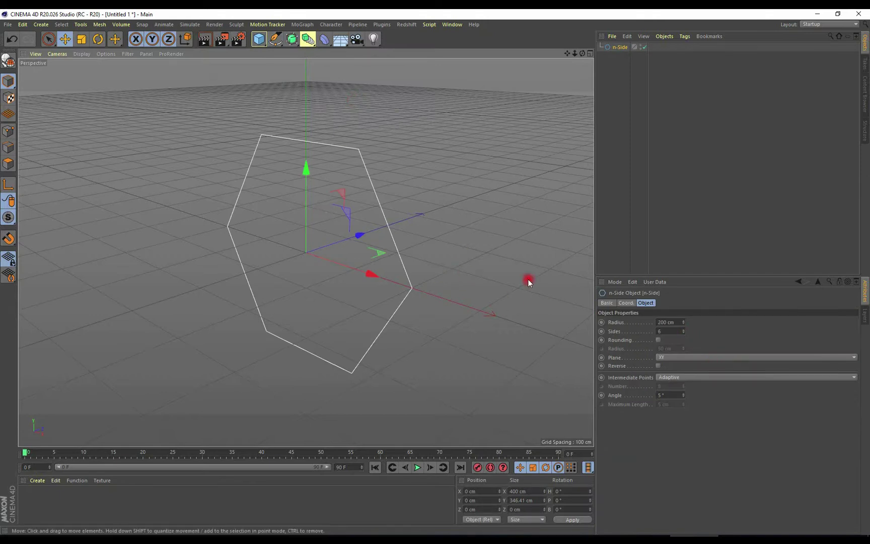
{"action": "left_click", "coordinate": [675, 358]}
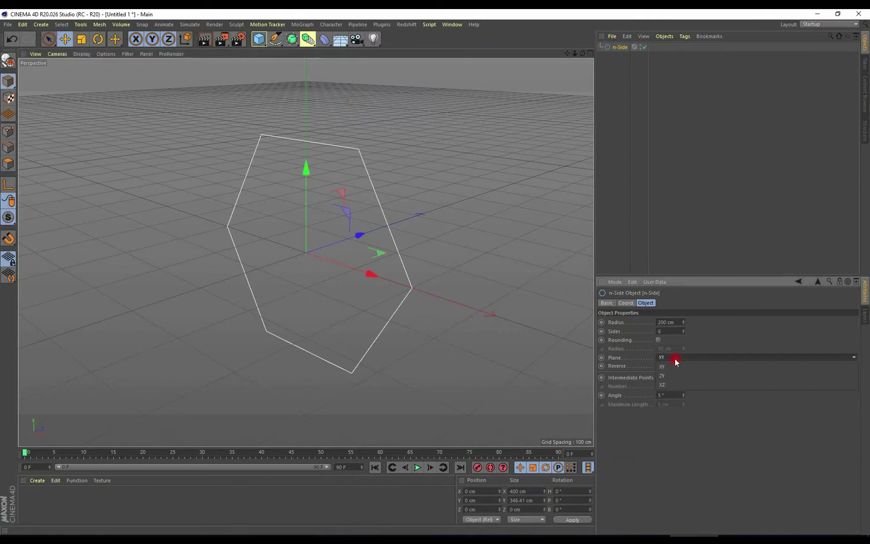
{"action": "left_click", "coordinate": [663, 385]}
{"action": "left_click_drag", "start_coordinate": [259, 264], "coordinate": [529, 308], "text": "alt"}
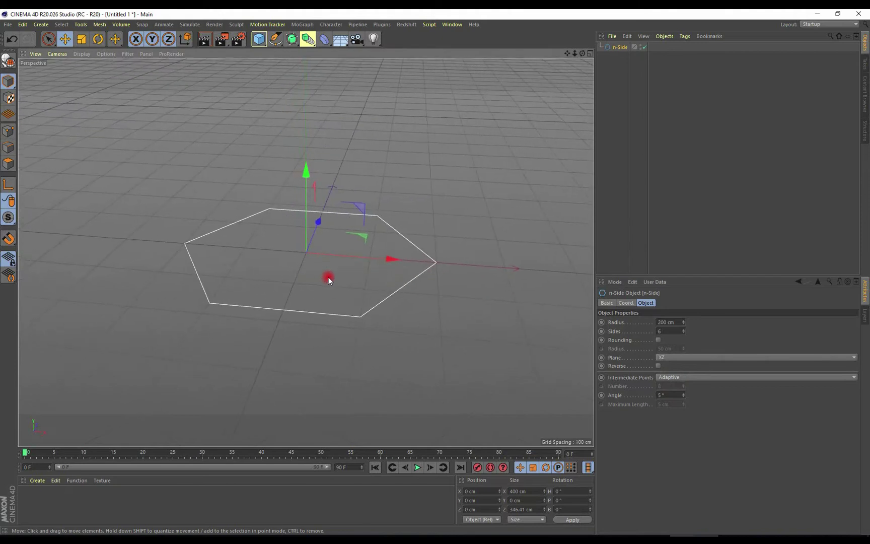
Set the hexagon's radius to 30 cm and frame it in the view.
{"action": "left_click", "coordinate": [661, 322]}
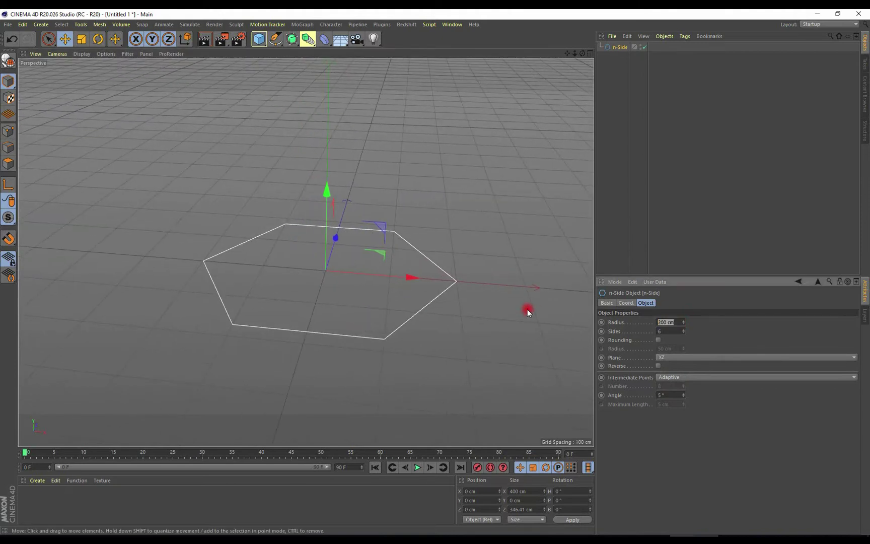
{"action": "type", "text": "30"}
{"action": "key", "text": "Return"}
{"action": "scroll", "coordinate": [356, 279], "scroll_direction": "up", "scroll_amount": 3}
{"action": "scroll", "coordinate": [356, 279], "scroll_direction": "up", "scroll_amount": 4}
{"action": "mouse_move", "coordinate": [330, 284]}
{"action": "middle_mouse_down", "text": "alt"}
{"action": "mouse_move", "coordinate": [416, 312]}
{"action": "mouse_move", "coordinate": [471, 347]}
{"action": "middle_mouse_up", "text": "alt"}
{"action": "scroll", "coordinate": [407, 311], "scroll_direction": "up", "scroll_amount": 2}
{"action": "left_click_drag", "start_coordinate": [401, 320], "coordinate": [454, 234], "text": "alt"}
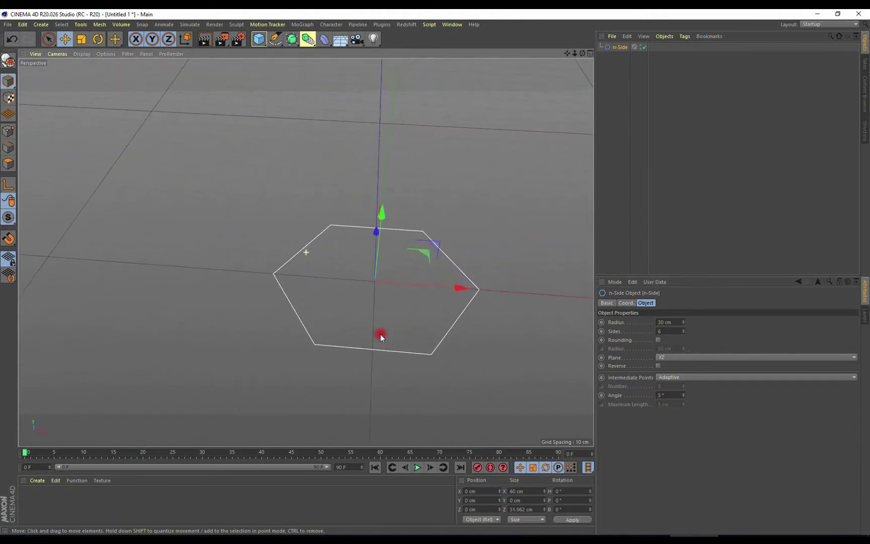
Add a Rectangle spline to the scene.
{"action": "left_click", "coordinate": [275, 39]}
{"action": "left_click", "coordinate": [359, 117]}
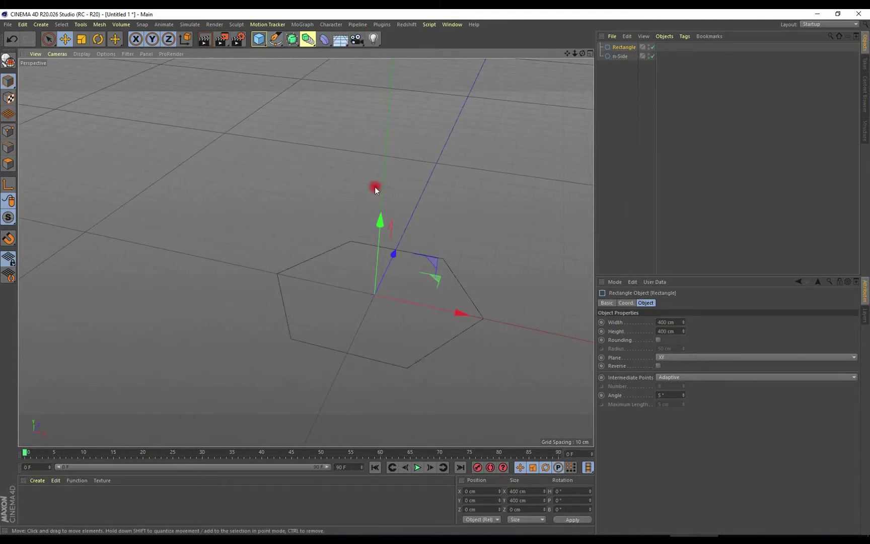
{"action": "left_click_drag", "start_coordinate": [347, 272], "coordinate": [379, 273], "text": "alt"}
{"action": "scroll", "coordinate": [379, 269], "scroll_direction": "down", "scroll_amount": 3}
{"action": "scroll", "coordinate": [378, 270], "scroll_direction": "down", "scroll_amount": 3}
{"action": "scroll", "coordinate": [379, 270], "scroll_direction": "down", "scroll_amount": 3}
Set the rectangle's width and height to 2 cm each.
{"action": "left_click", "coordinate": [678, 323]}
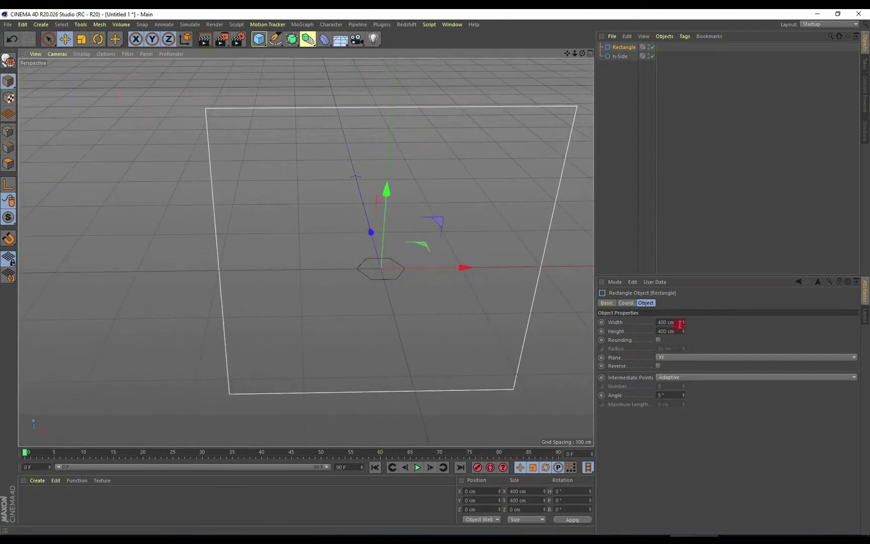
{"action": "type", "text": "2"}
{"action": "key", "text": "Return"}
{"action": "left_click", "coordinate": [680, 330]}
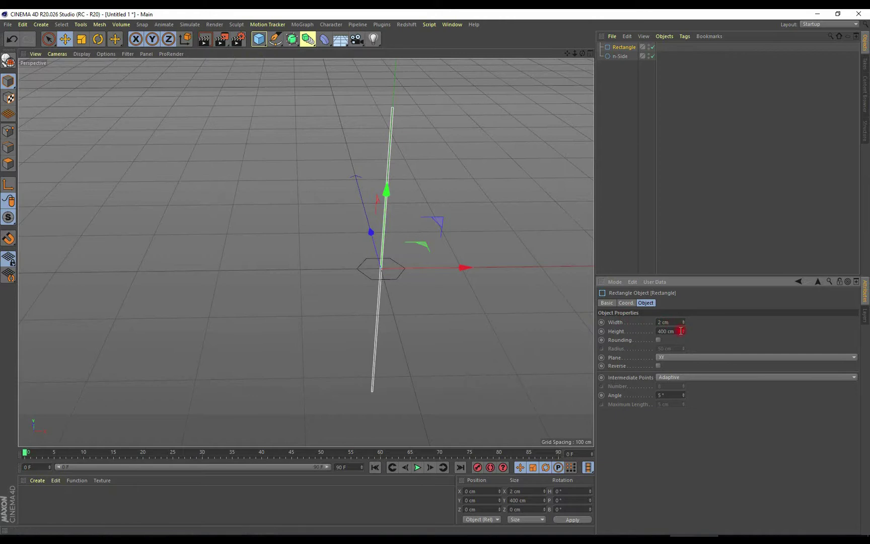
{"action": "type", "text": "2"}
{"action": "key", "text": "Return"}
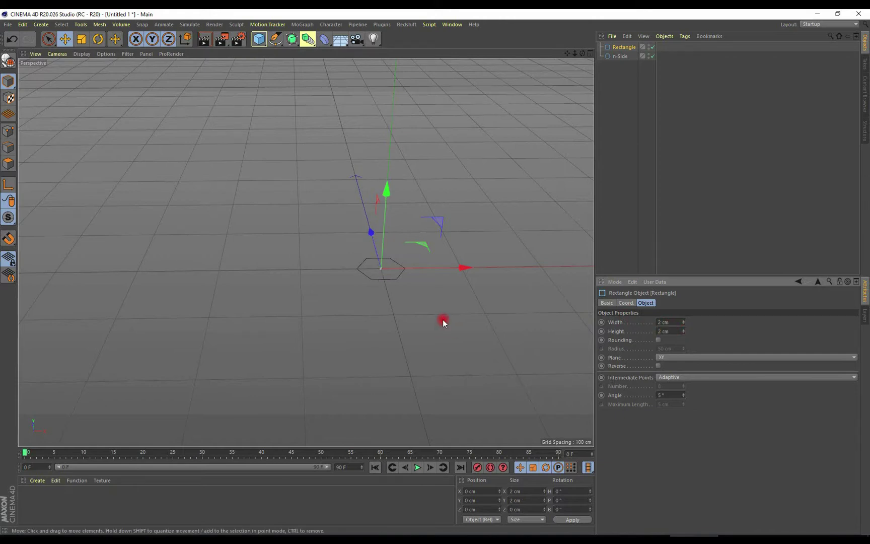
{"action": "scroll", "coordinate": [391, 284], "scroll_direction": "up", "scroll_amount": 3}
{"action": "scroll", "coordinate": [391, 284], "scroll_direction": "up", "scroll_amount": 3}
{"action": "scroll", "coordinate": [383, 283], "scroll_direction": "up", "scroll_amount": 2}
{"action": "scroll", "coordinate": [372, 279], "scroll_direction": "down", "scroll_amount": 2}
{"action": "scroll", "coordinate": [360, 303], "scroll_direction": "up", "scroll_amount": 2}
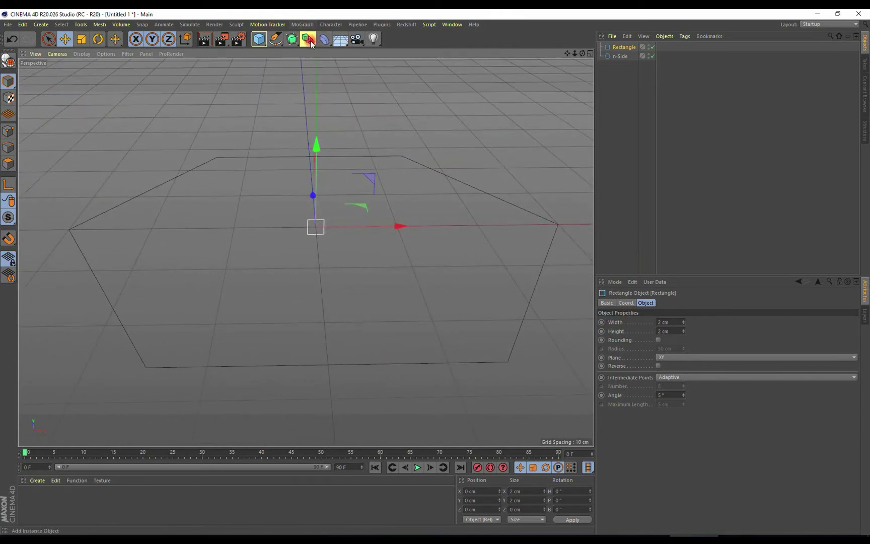
{"action": "left_click", "coordinate": [290, 40]}
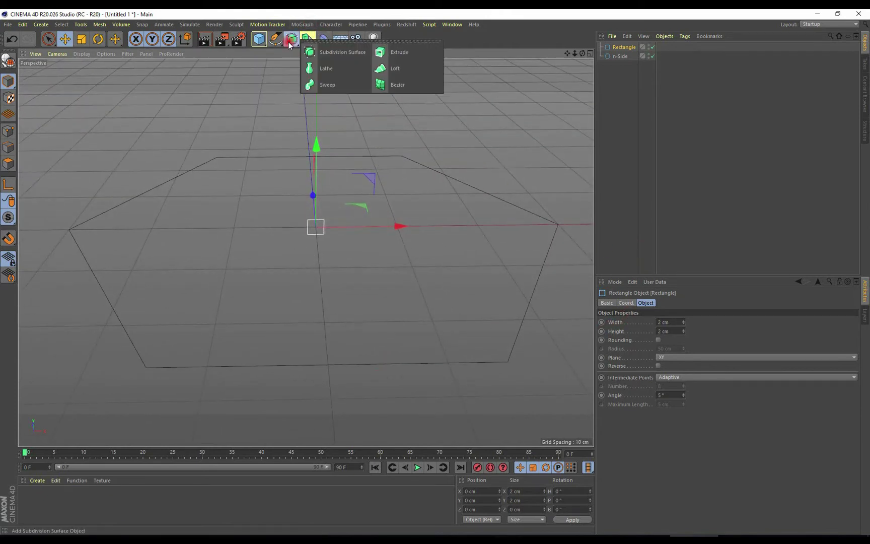
Add a Sweep containing the Rectangle and n-Side splines, then duplicate it as Sweep.1.
{"action": "left_click", "coordinate": [322, 85]}
{"action": "left_click", "coordinate": [622, 56]}
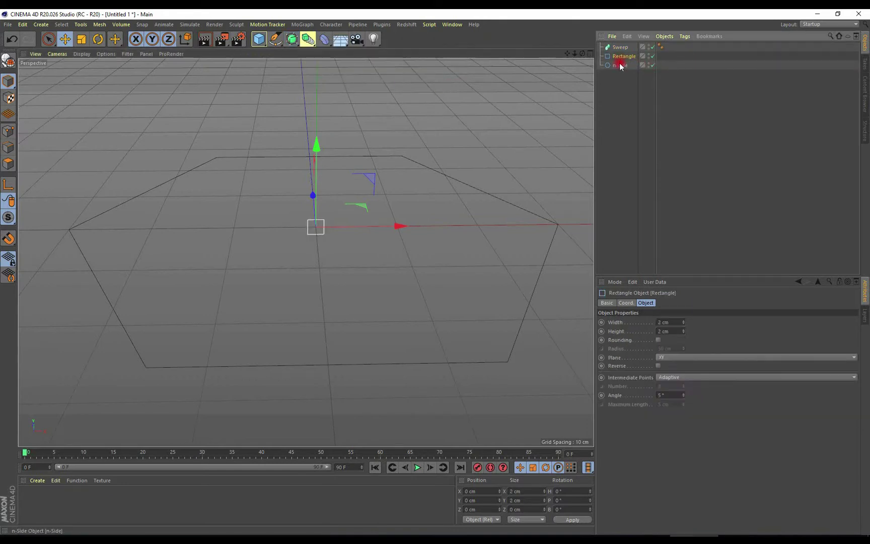
{"action": "left_click", "coordinate": [619, 64], "text": "ctrl"}
{"action": "left_click_drag", "start_coordinate": [619, 61], "coordinate": [620, 47]}
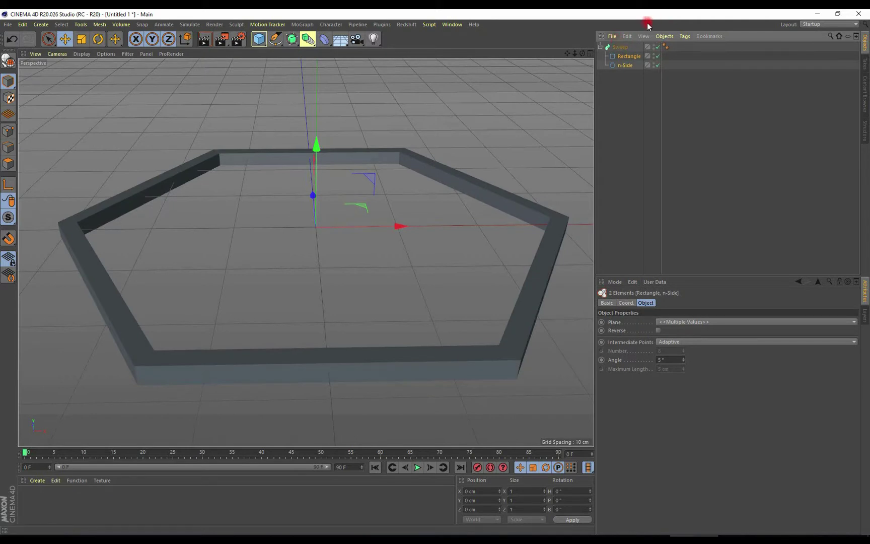
{"action": "left_click", "coordinate": [601, 46]}
{"action": "left_click", "coordinate": [621, 47]}
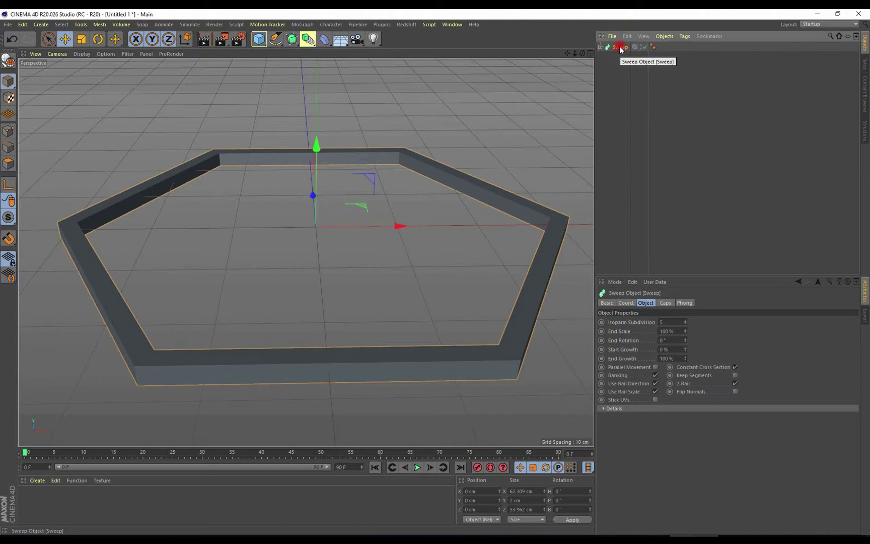
{"action": "left_click_drag", "start_coordinate": [620, 47], "coordinate": [618, 73], "text": "ctrl"}
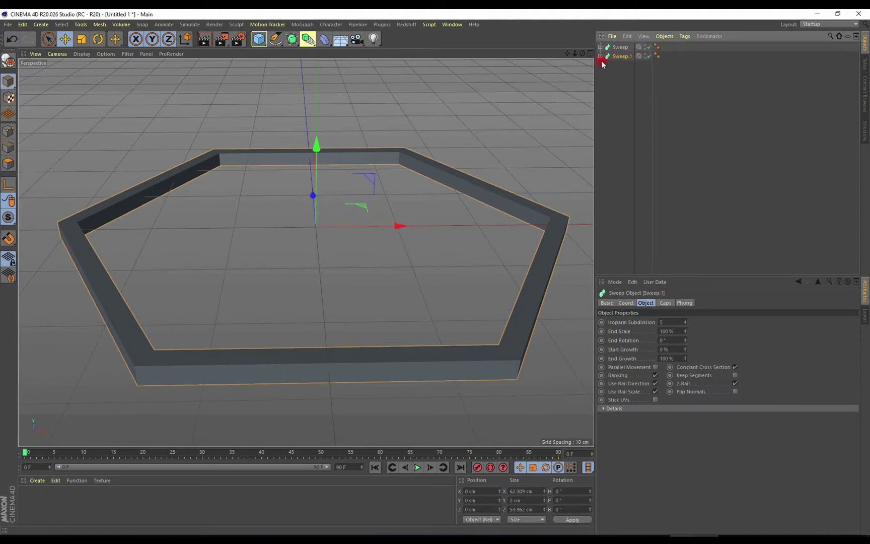
Set the Rectangle profile height inside Sweep.1 to 30 cm.
{"action": "left_click", "coordinate": [601, 56]}
{"action": "left_click", "coordinate": [628, 65]}
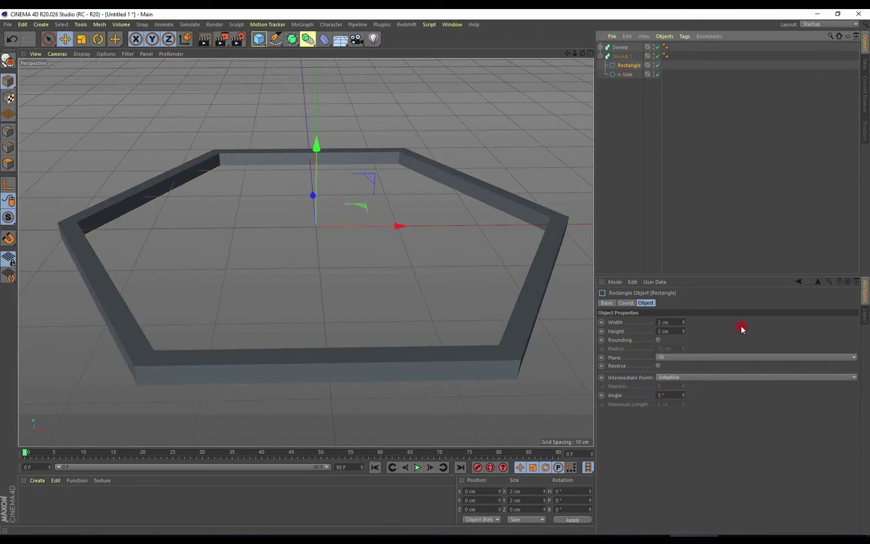
{"action": "double_click", "coordinate": [678, 332]}
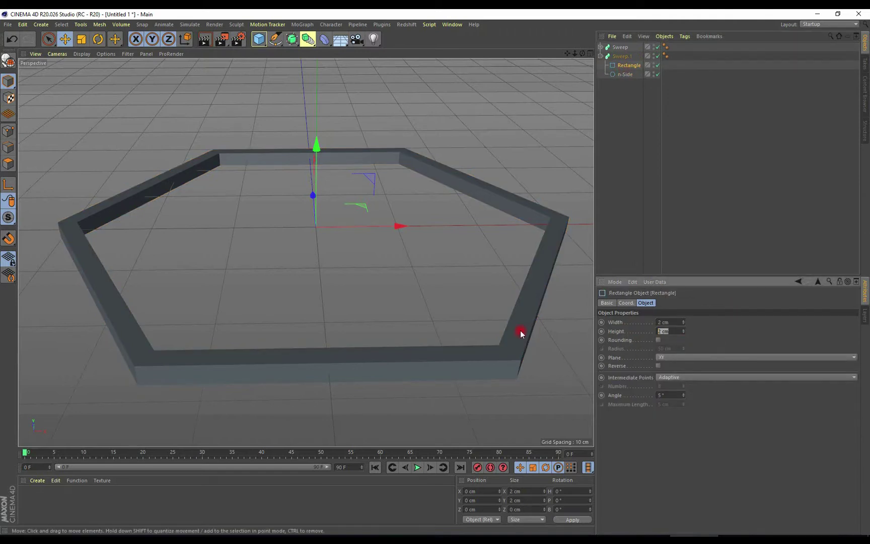
{"action": "type", "text": "10"}
{"action": "key", "text": "Return"}
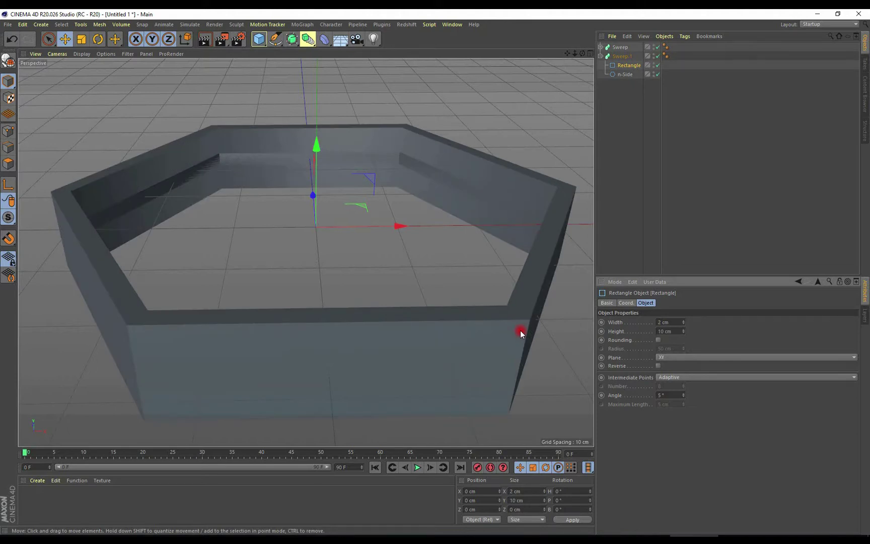
{"action": "double_click", "coordinate": [675, 332]}
{"action": "type", "text": "30"}
{"action": "key", "text": "Return"}
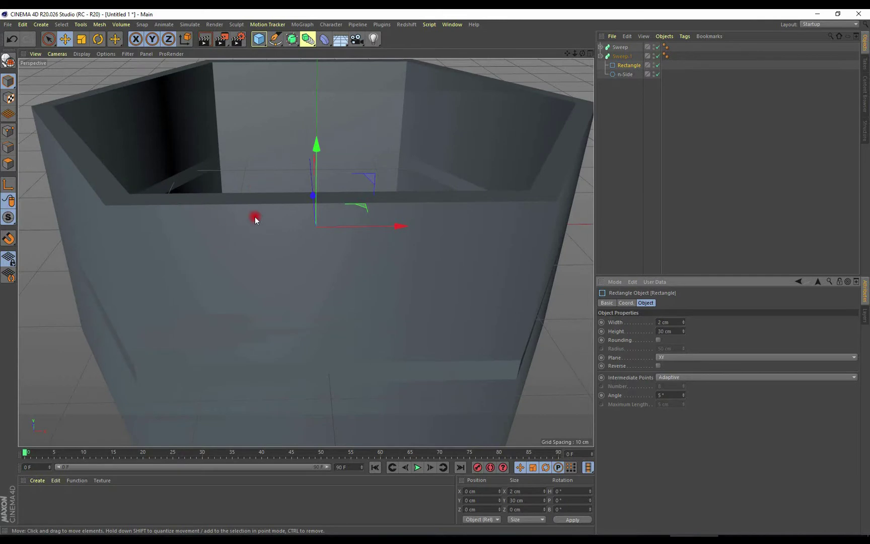
{"action": "scroll", "coordinate": [257, 227], "scroll_direction": "down", "scroll_amount": 5}
{"action": "left_click_drag", "start_coordinate": [259, 233], "coordinate": [287, 294], "text": "alt"}
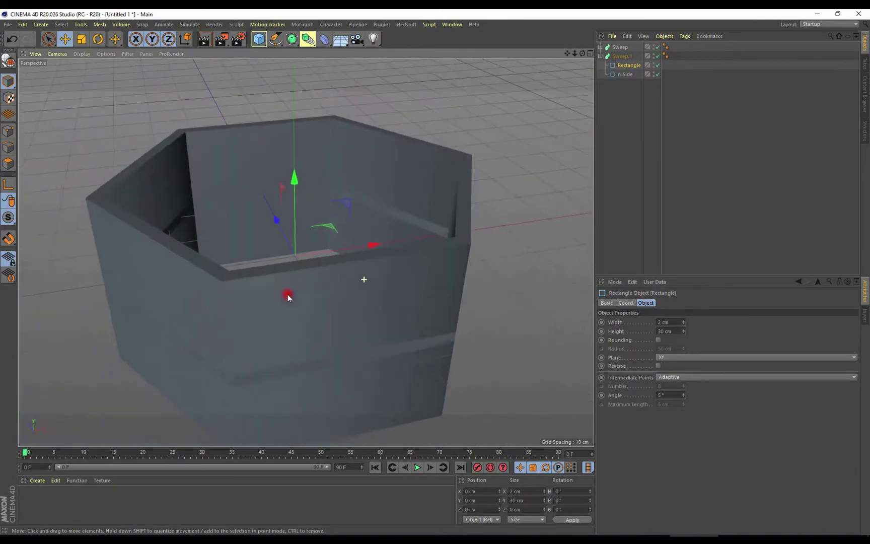
Move the original thin Sweep up along Y to the wall's top.
{"action": "left_click", "coordinate": [624, 47]}
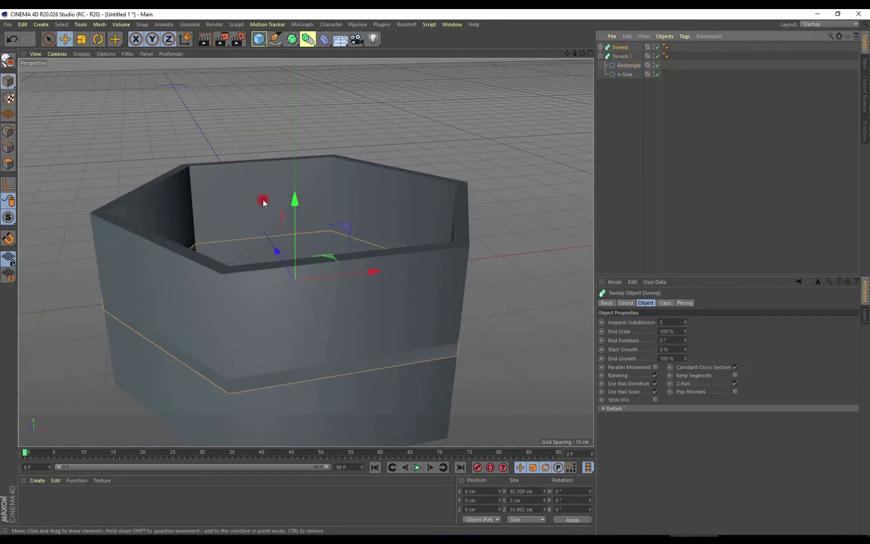
{"action": "left_click_drag", "start_coordinate": [295, 199], "coordinate": [296, 111]}
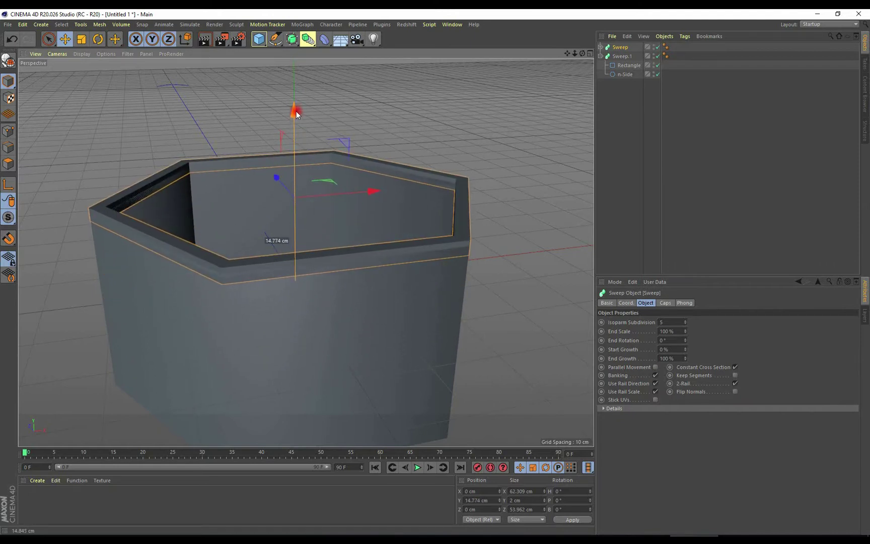
{"action": "left_click_drag", "start_coordinate": [167, 177], "coordinate": [206, 218], "text": "alt"}
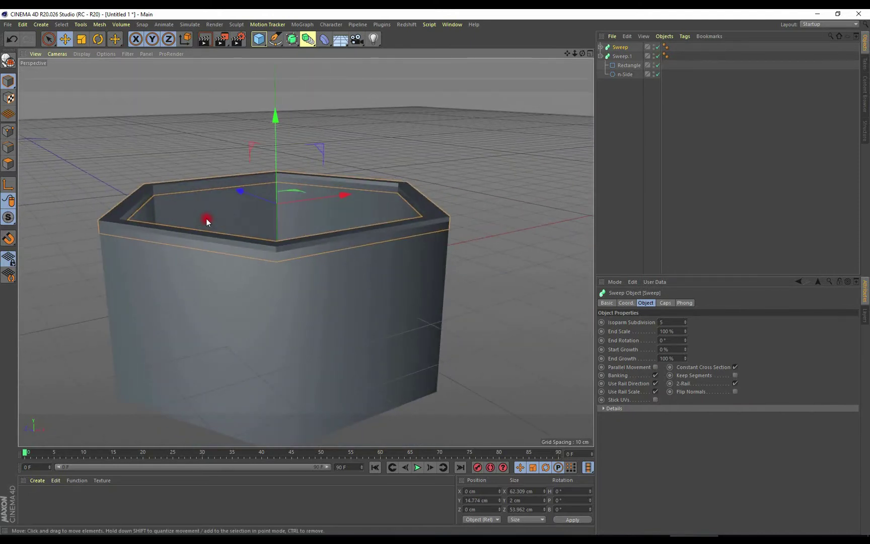
Set the original Sweep's Rectangle profile width to 4 cm, widening the rim.
{"action": "left_click", "coordinate": [600, 47]}
{"action": "left_click", "coordinate": [629, 56]}
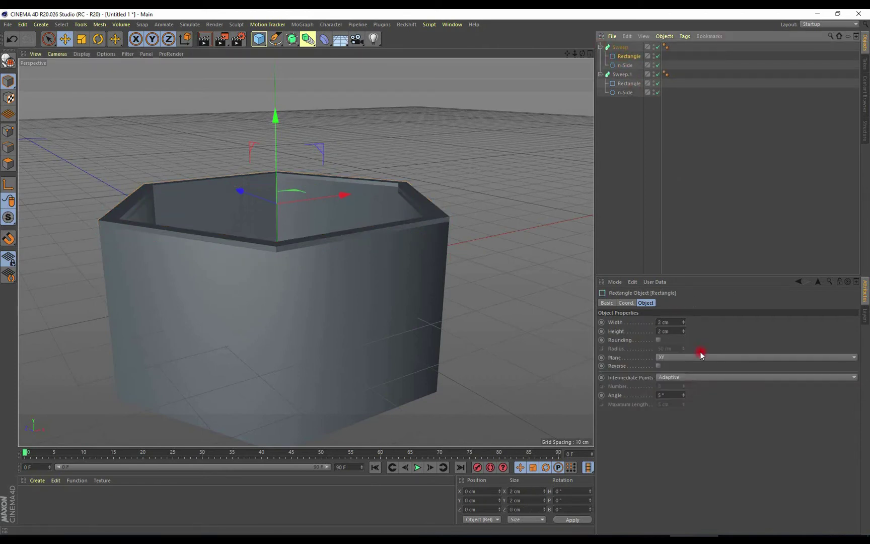
{"action": "left_click", "coordinate": [671, 323]}
{"action": "type", "text": "4"}
{"action": "key", "text": "Return"}
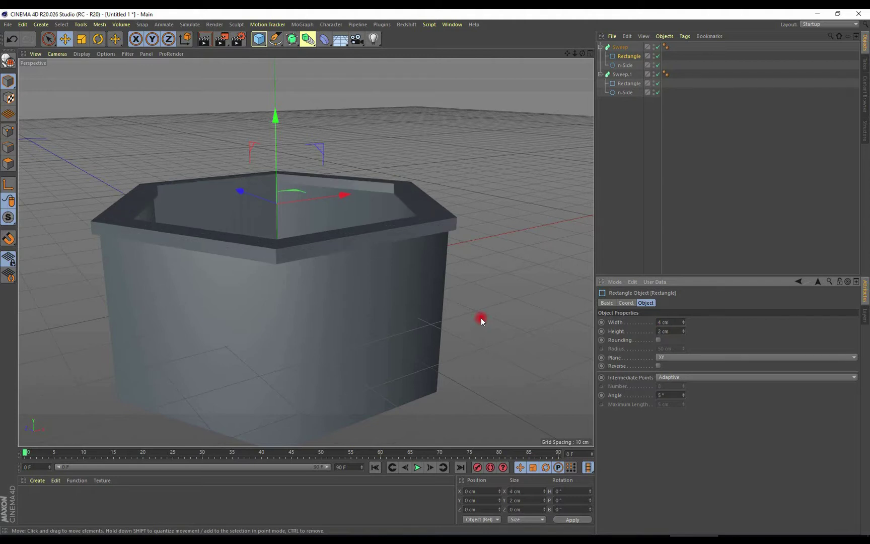
{"action": "mouse_move", "coordinate": [266, 236]}
{"action": "left_mouse_down", "text": "alt"}
{"action": "mouse_move", "coordinate": [381, 226]}
{"action": "mouse_move", "coordinate": [319, 214]}
{"action": "mouse_move", "coordinate": [297, 241]}
{"action": "mouse_move", "coordinate": [321, 289]}
{"action": "mouse_move", "coordinate": [305, 310]}
{"action": "mouse_move", "coordinate": [395, 329]}
{"action": "mouse_move", "coordinate": [381, 305]}
{"action": "left_mouse_up", "text": "alt"}
{"action": "scroll", "coordinate": [380, 303], "scroll_direction": "up", "scroll_amount": 4}
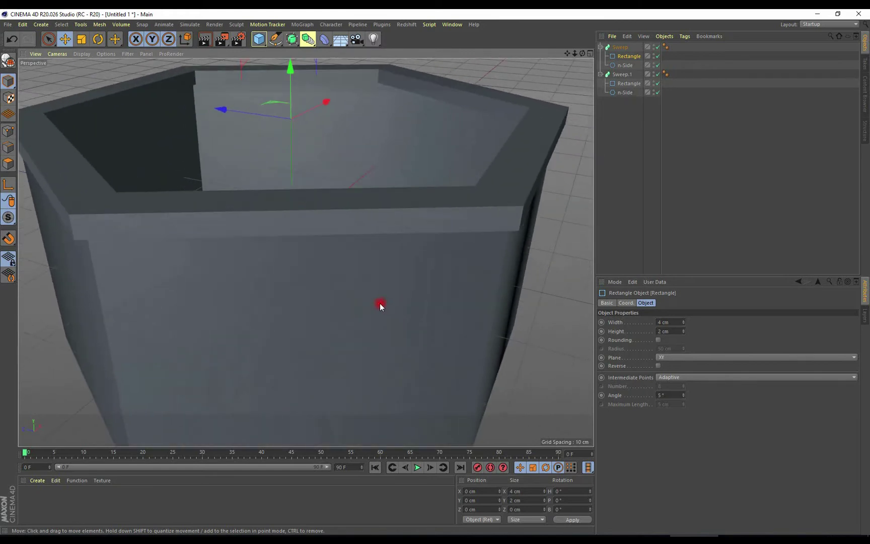
{"action": "scroll", "coordinate": [380, 304], "scroll_direction": "down", "scroll_amount": 3}
{"action": "scroll", "coordinate": [367, 293], "scroll_direction": "down", "scroll_amount": 1}
{"action": "left_click", "coordinate": [622, 48]}
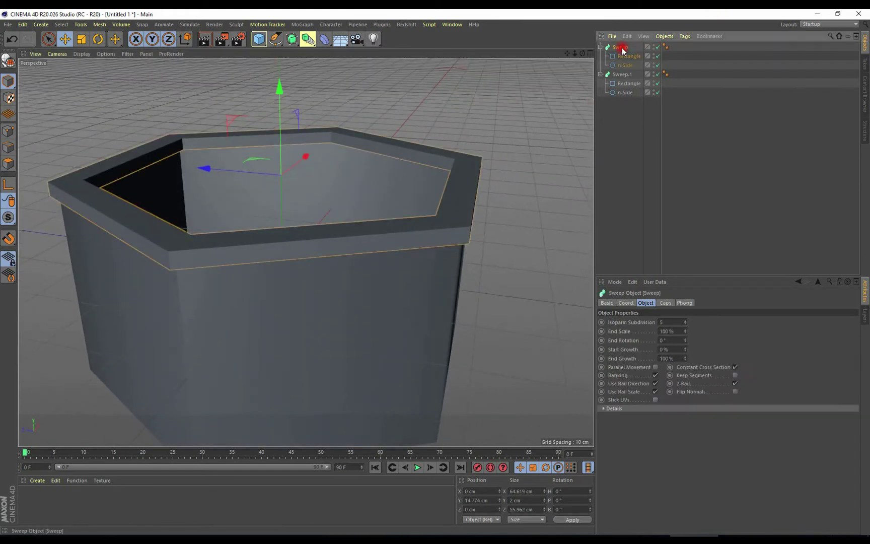